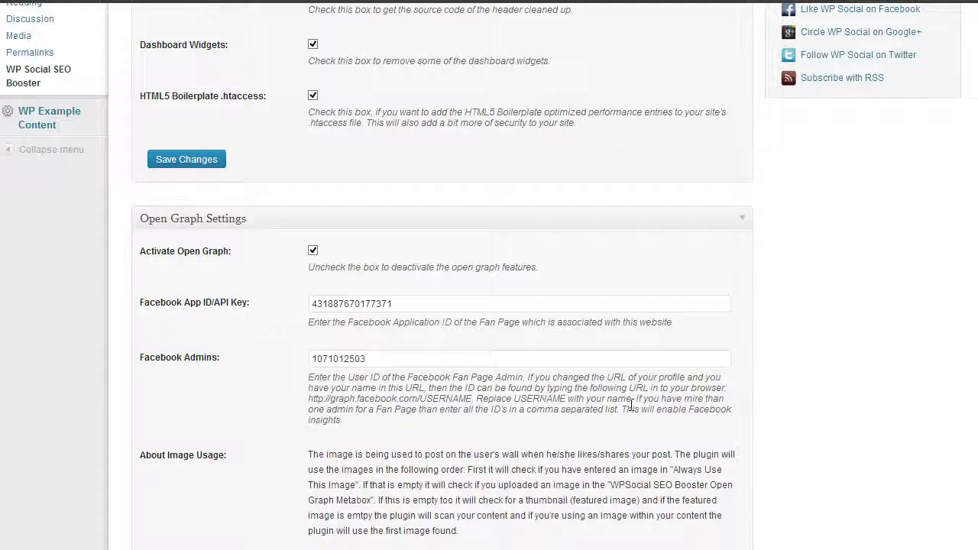
Step: Locate the plugin's Google Authorship Markup settings and open Google+ in a new browser tab
{"action": "scroll", "coordinate": [629, 410], "scroll_direction": "down", "scroll_amount": 5}
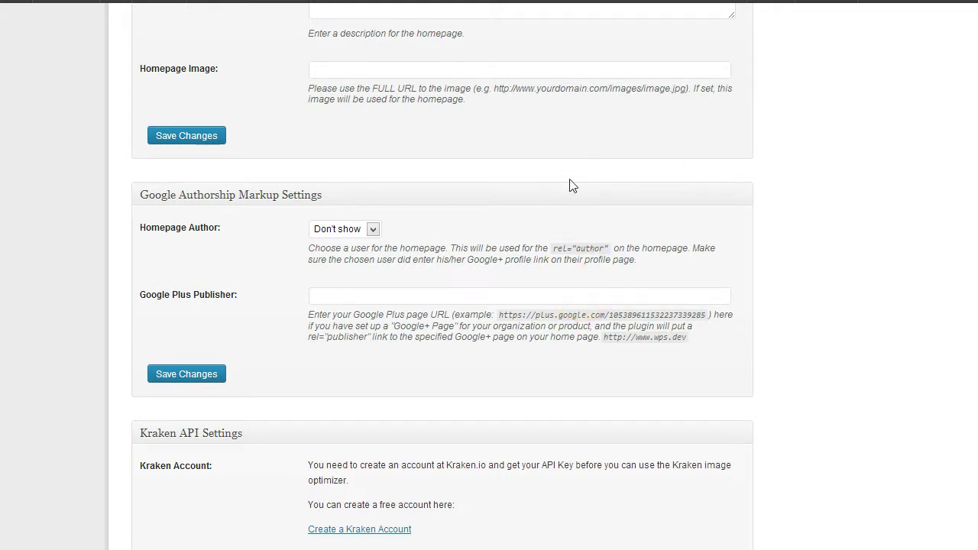
{"action": "left_click", "coordinate": [583, 163]}
{"action": "left_click", "coordinate": [511, 15]}
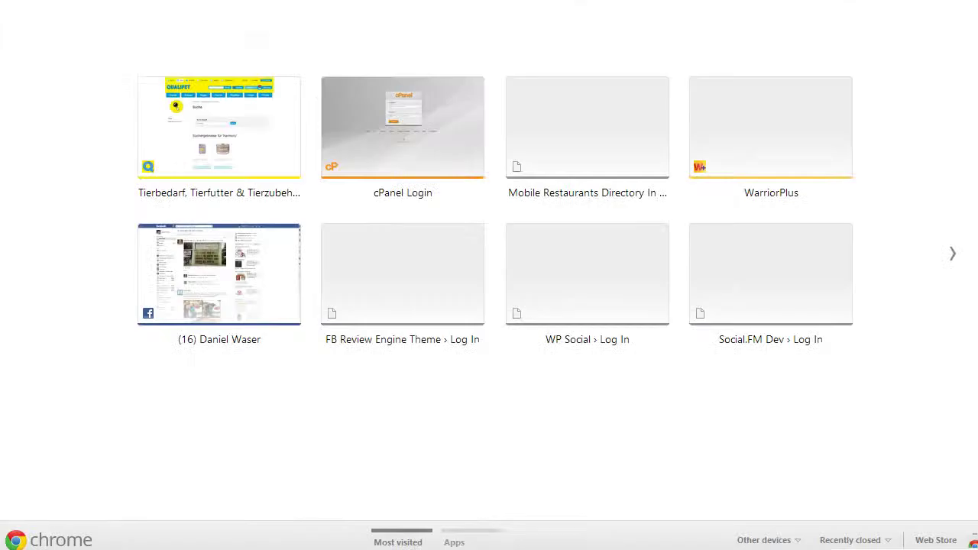
{"action": "left_click", "coordinate": [135, 76]}
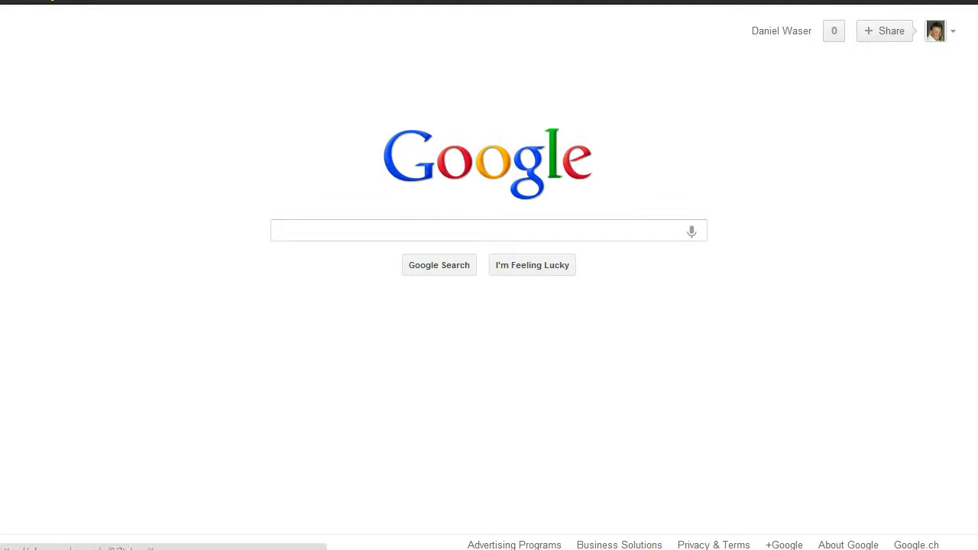
{"action": "left_click", "coordinate": [142, 133]}
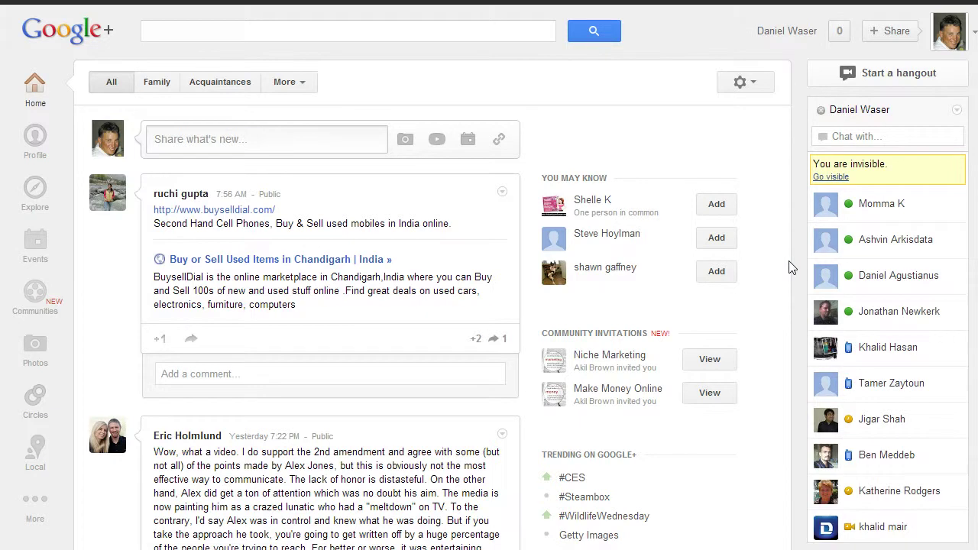
{"action": "left_click", "coordinate": [753, 261]}
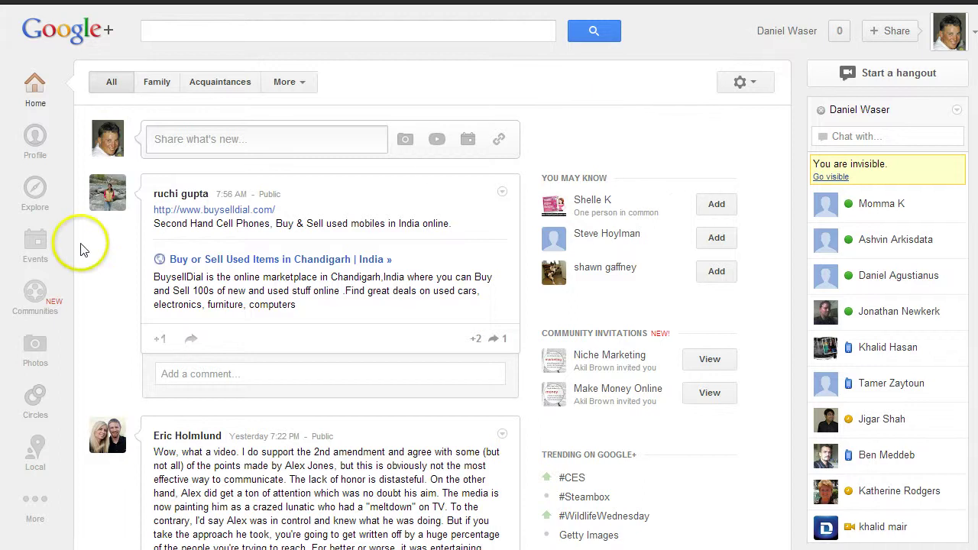
Step: Open the About section of your own Google+ profile and start editing the profile
{"action": "left_click", "coordinate": [37, 142]}
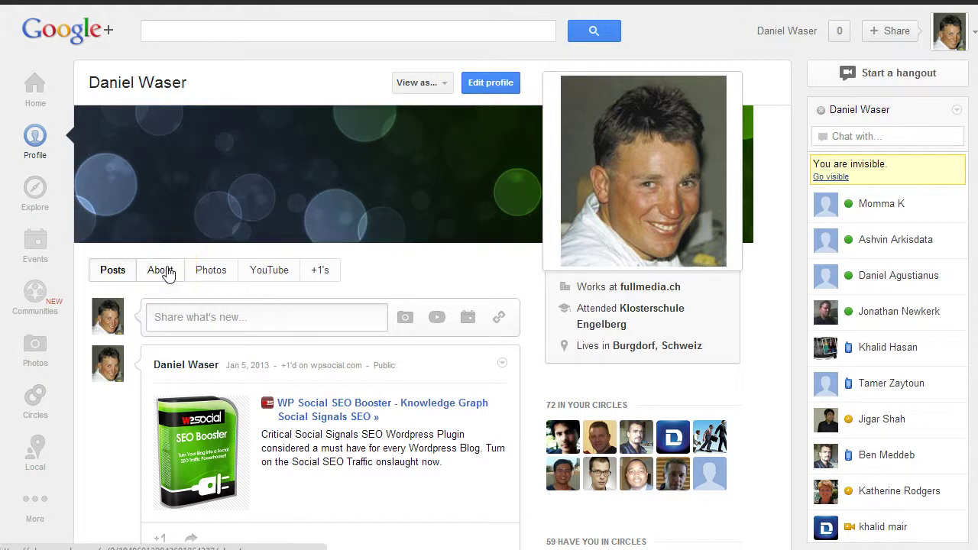
{"action": "left_click", "coordinate": [166, 274]}
{"action": "left_click", "coordinate": [413, 295]}
{"action": "scroll", "coordinate": [414, 294], "scroll_direction": "down", "scroll_amount": 1}
{"action": "scroll", "coordinate": [495, 153], "scroll_direction": "up", "scroll_amount": 1}
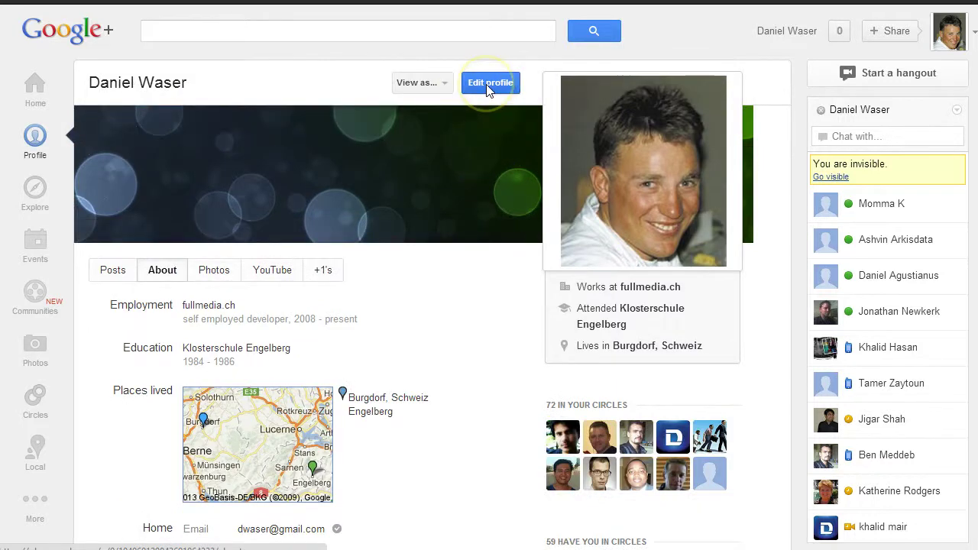
{"action": "left_click", "coordinate": [475, 361]}
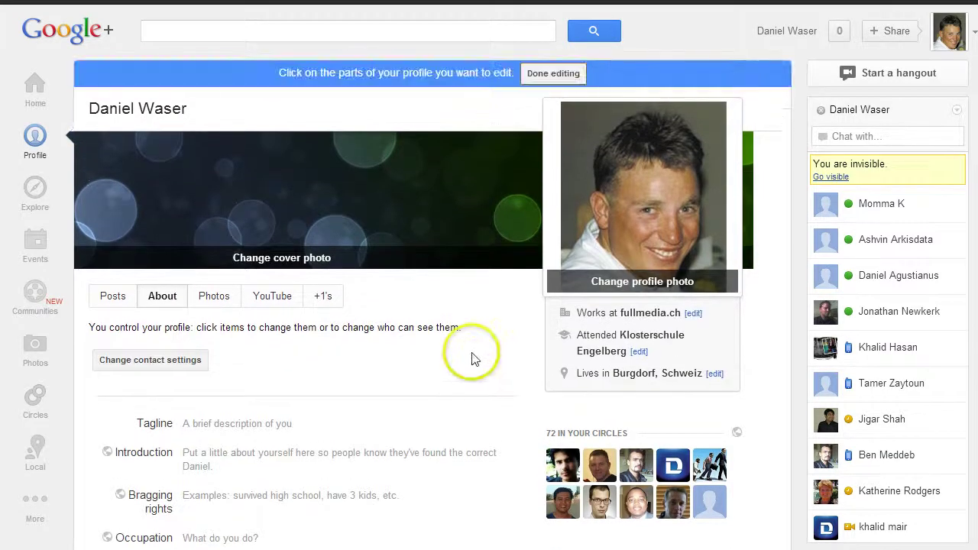
Step: Open the profile's Contributor to section for editing and add an empty custom link entry
{"action": "scroll", "coordinate": [474, 360], "scroll_direction": "down", "scroll_amount": 3}
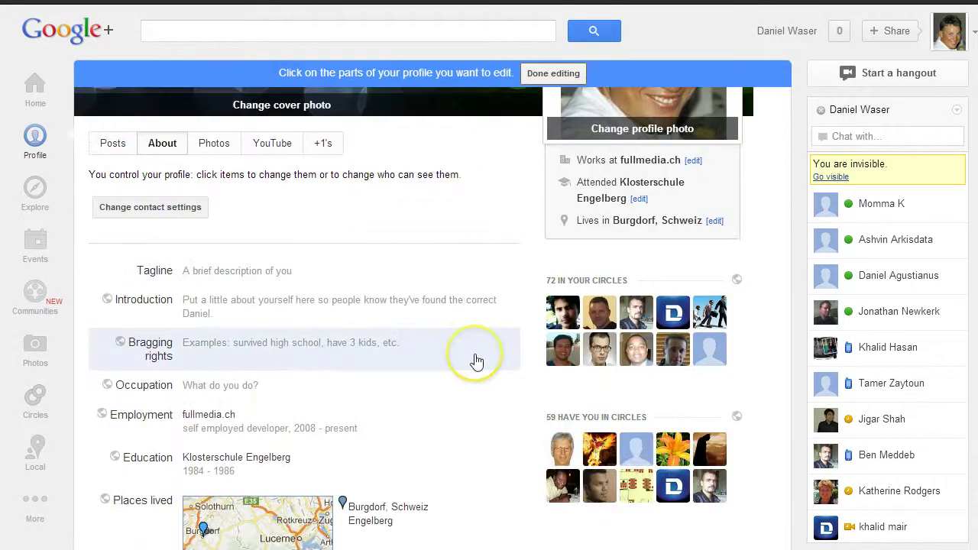
{"action": "scroll", "coordinate": [474, 361], "scroll_direction": "down", "scroll_amount": 4}
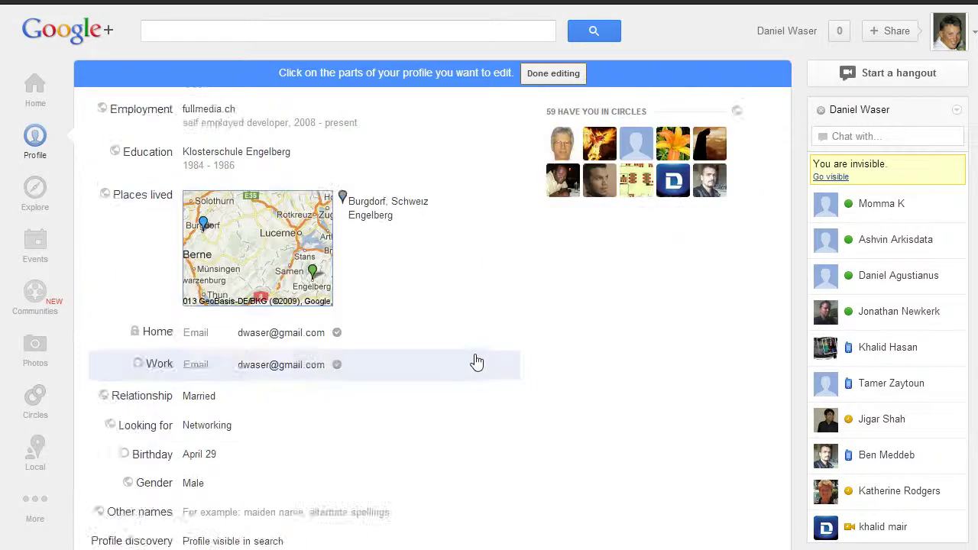
{"action": "scroll", "coordinate": [475, 361], "scroll_direction": "down", "scroll_amount": 1}
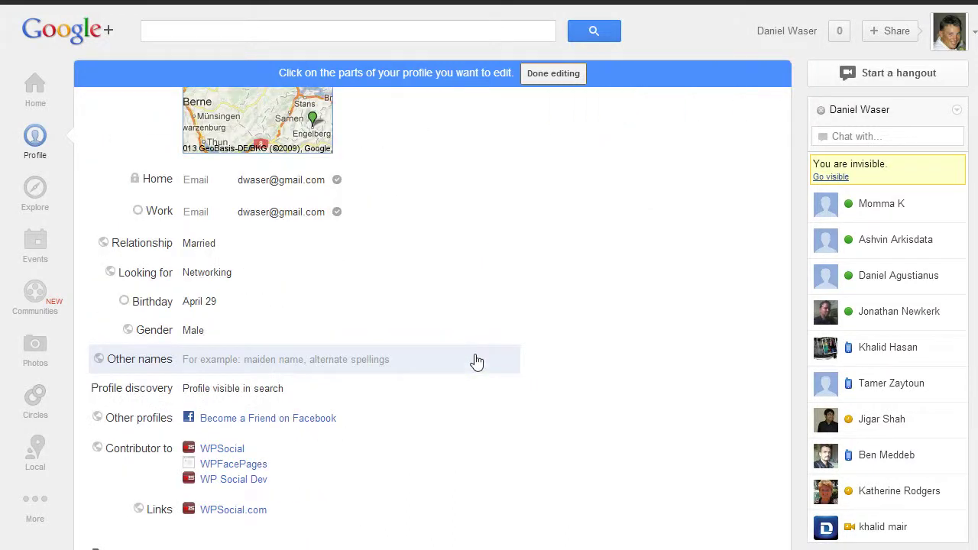
{"action": "scroll", "coordinate": [474, 360], "scroll_direction": "up", "scroll_amount": 3}
{"action": "scroll", "coordinate": [481, 358], "scroll_direction": "down", "scroll_amount": 3}
{"action": "scroll", "coordinate": [483, 358], "scroll_direction": "down", "scroll_amount": 2}
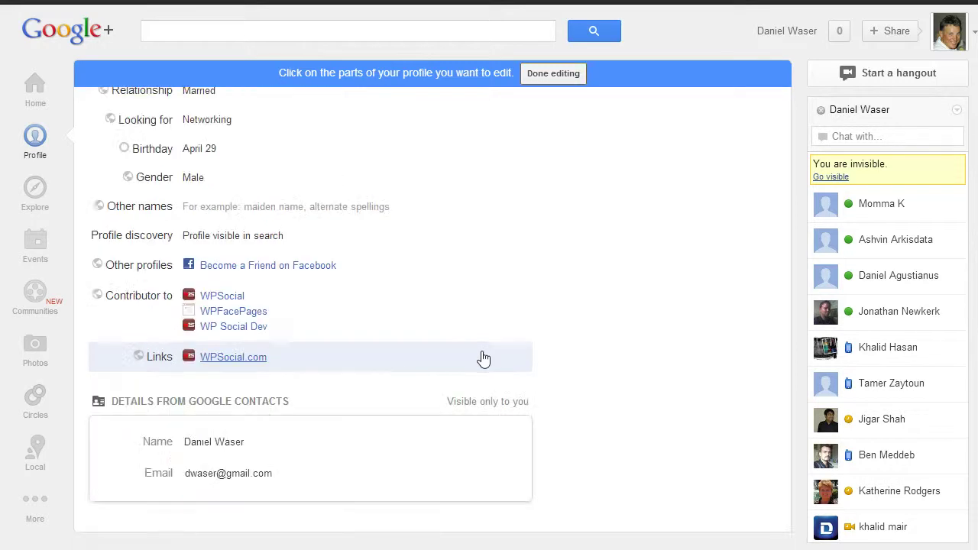
{"action": "left_click", "coordinate": [153, 304]}
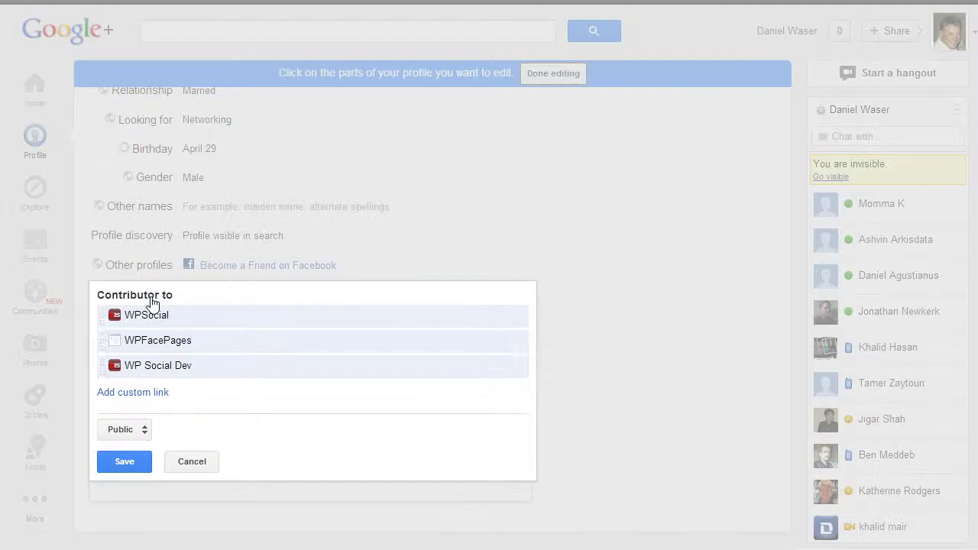
{"action": "left_click", "coordinate": [153, 394]}
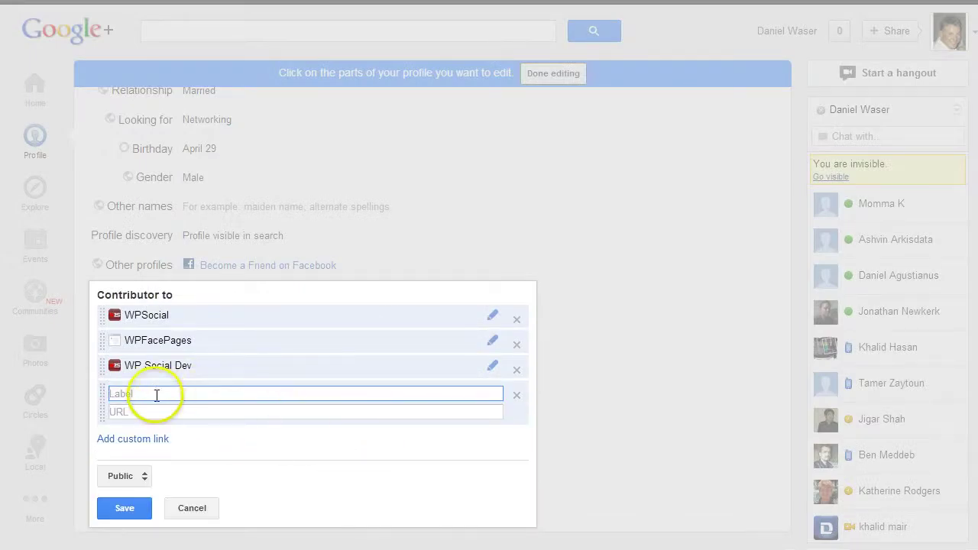
{"action": "left_click", "coordinate": [115, 412]}
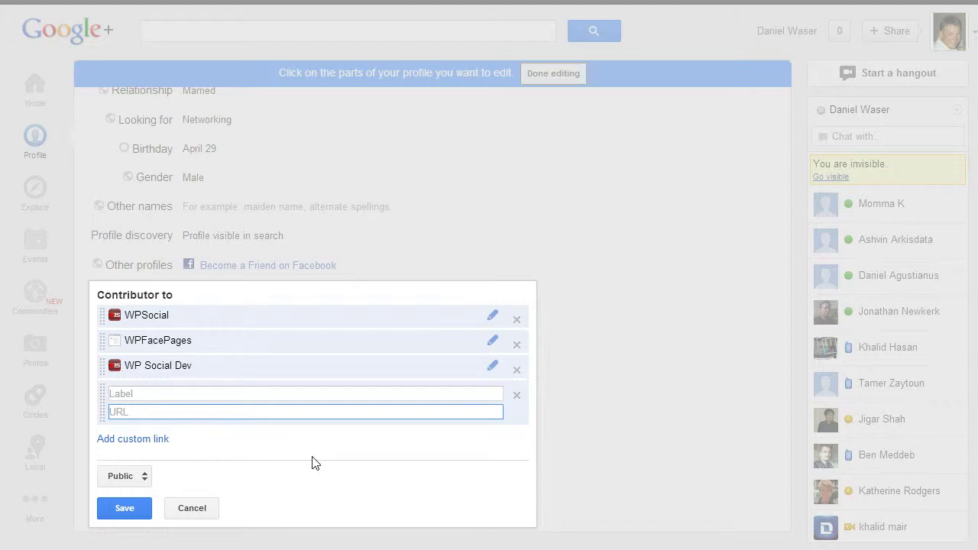
{"action": "type", "text": "http://dom"}
{"action": "type", "text": "ain.com"}
{"action": "type", "text": "www."}
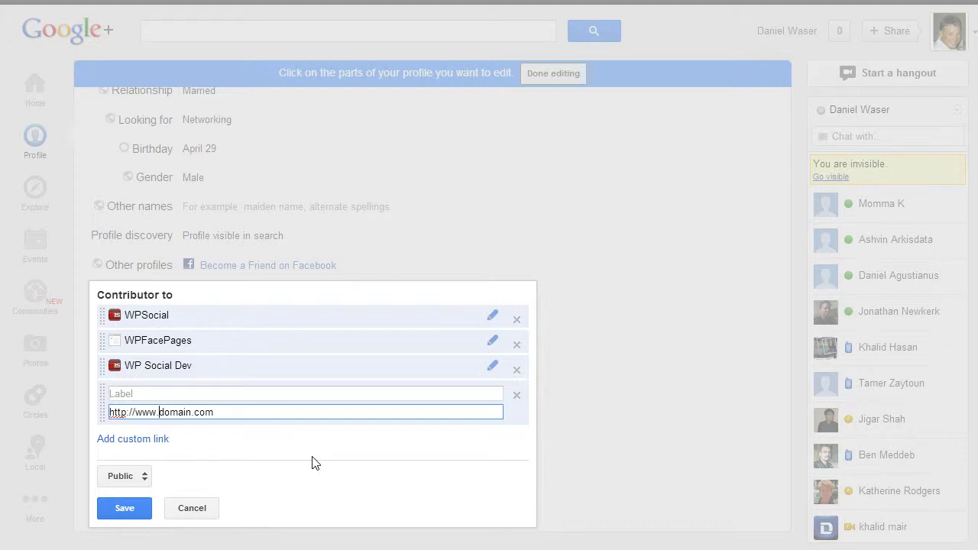
{"action": "left_click_drag", "start_coordinate": [214, 412], "coordinate": [111, 413]}
{"action": "left_click", "coordinate": [229, 432]}
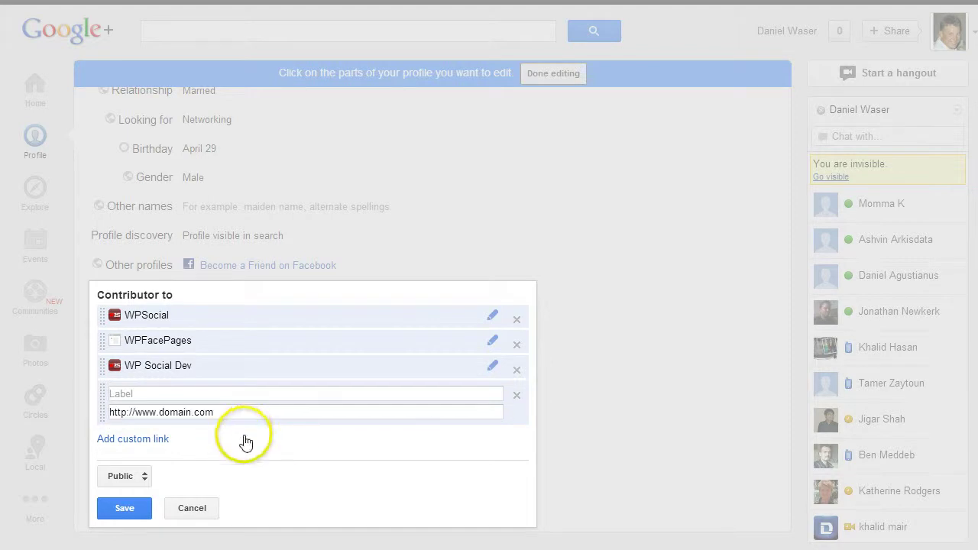
{"action": "left_click", "coordinate": [128, 509]}
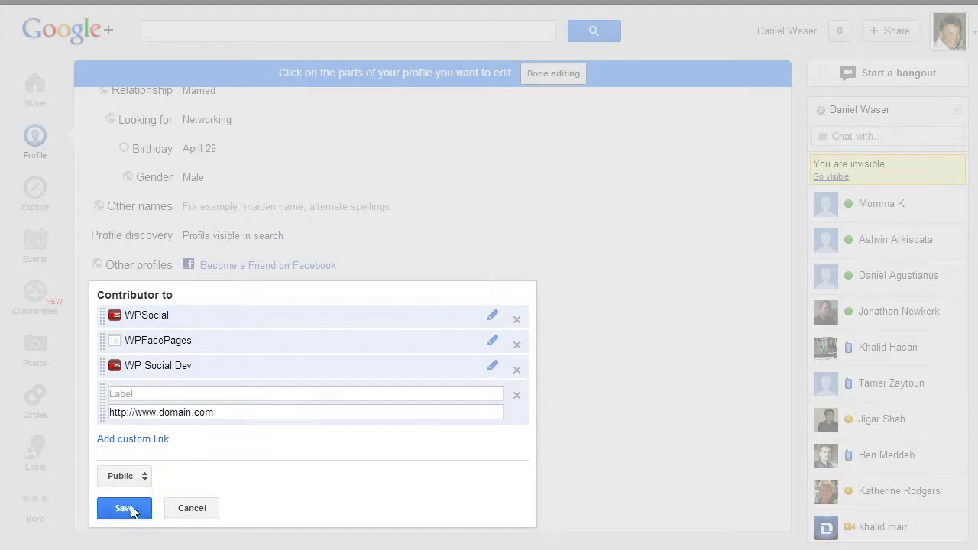
{"action": "left_click", "coordinate": [139, 509]}
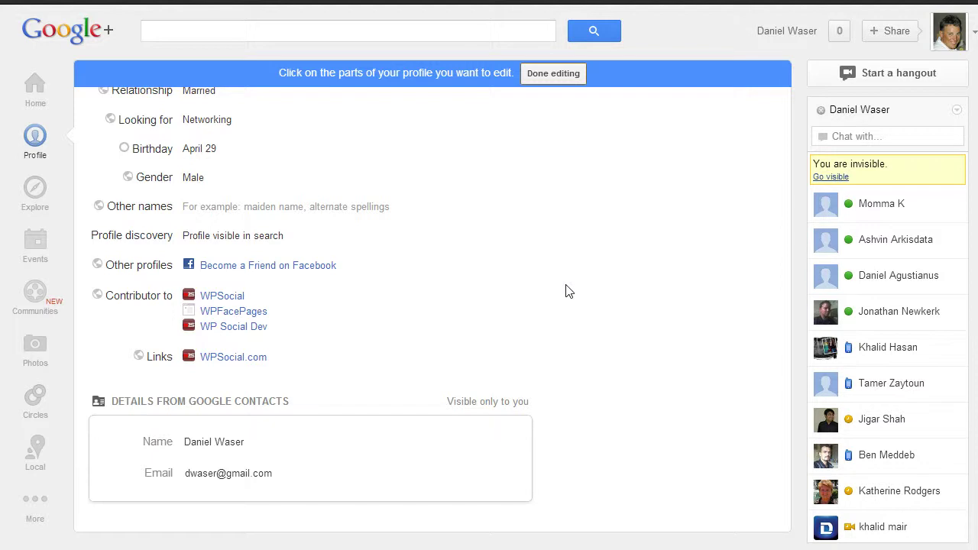
Step: Finish editing the Google+ profile and show its Posts page
{"action": "scroll", "coordinate": [566, 291], "scroll_direction": "up", "scroll_amount": 10}
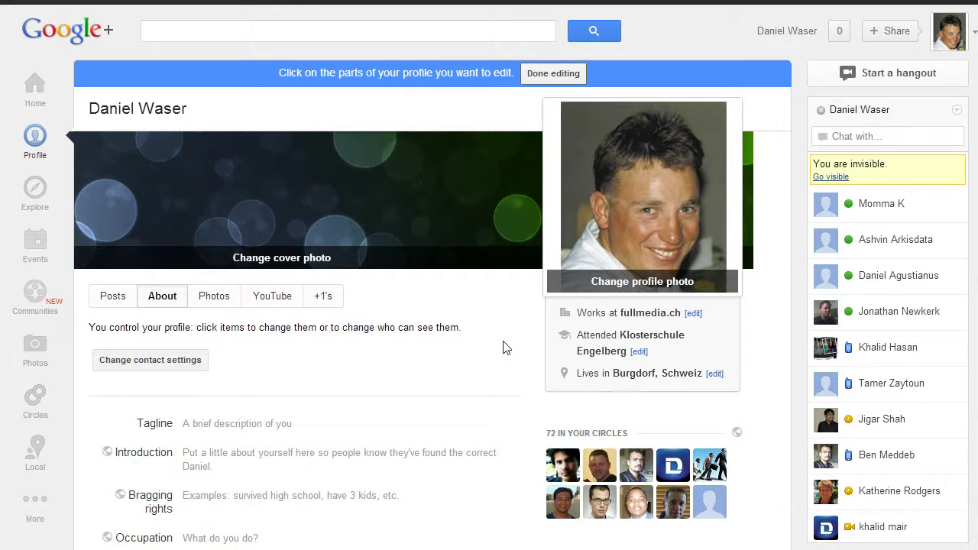
{"action": "scroll", "coordinate": [504, 347], "scroll_direction": "down", "scroll_amount": 6}
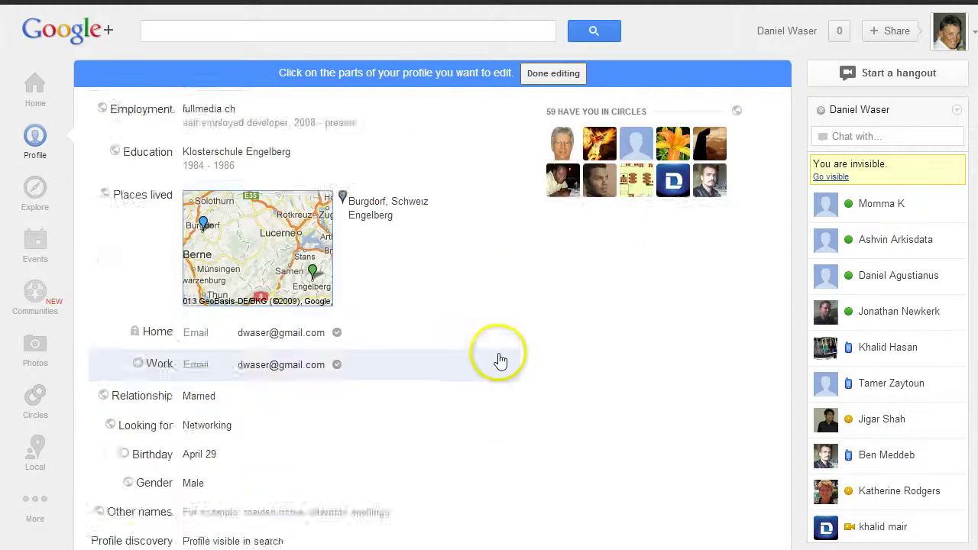
{"action": "scroll", "coordinate": [168, 428], "scroll_direction": "down", "scroll_amount": 2}
{"action": "scroll", "coordinate": [476, 349], "scroll_direction": "up", "scroll_amount": 8}
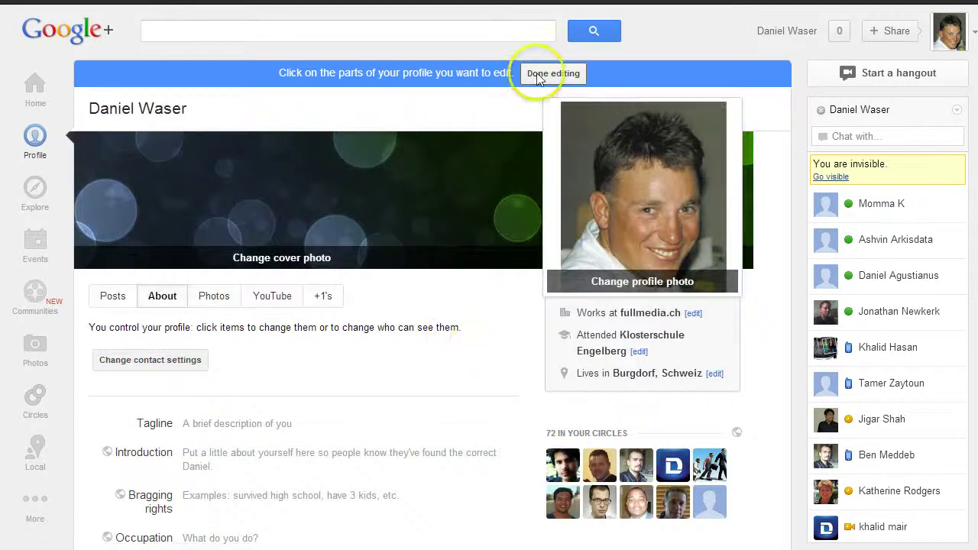
{"action": "left_click", "coordinate": [551, 74]}
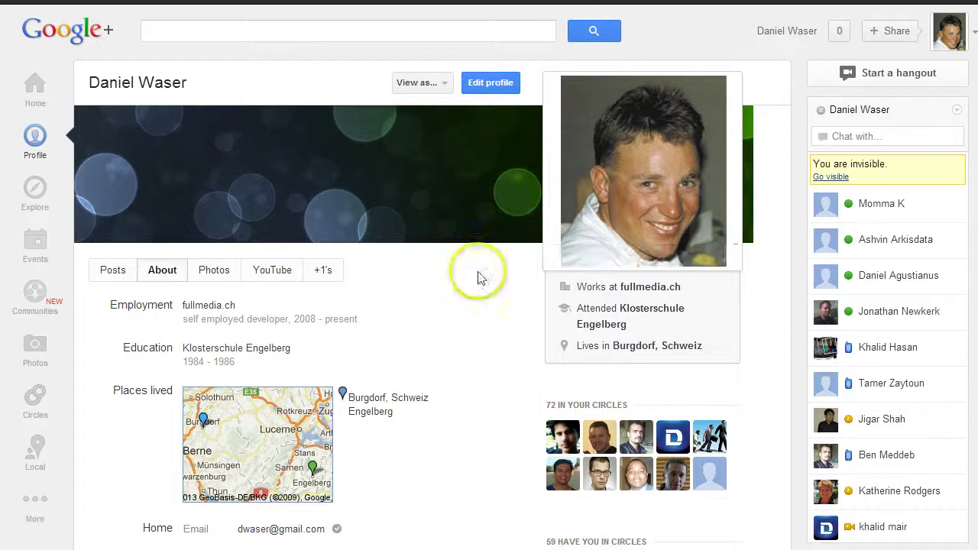
{"action": "left_click", "coordinate": [111, 271]}
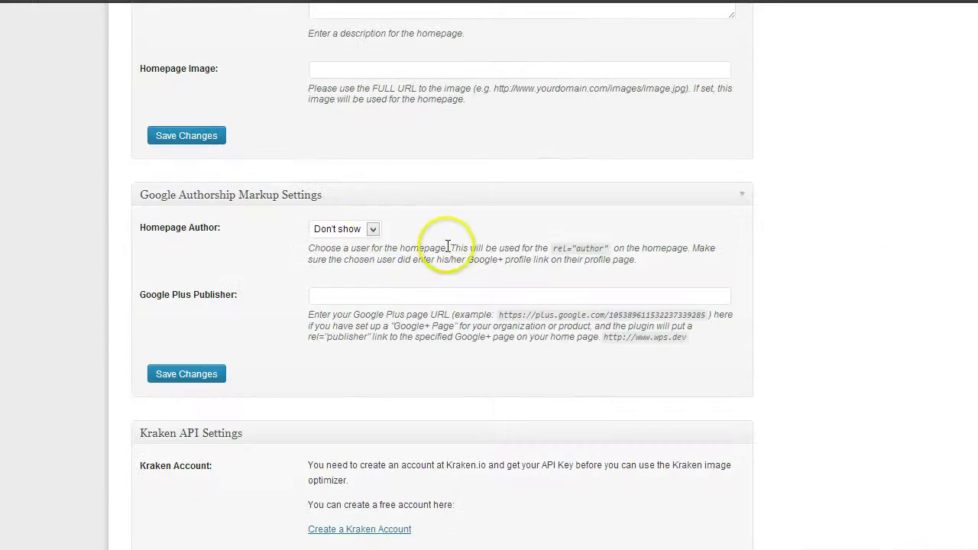
Step: In the WordPress admin, open the Author-role user from the list of all users for editing
{"action": "scroll", "coordinate": [493, 284], "scroll_direction": "up", "scroll_amount": 15}
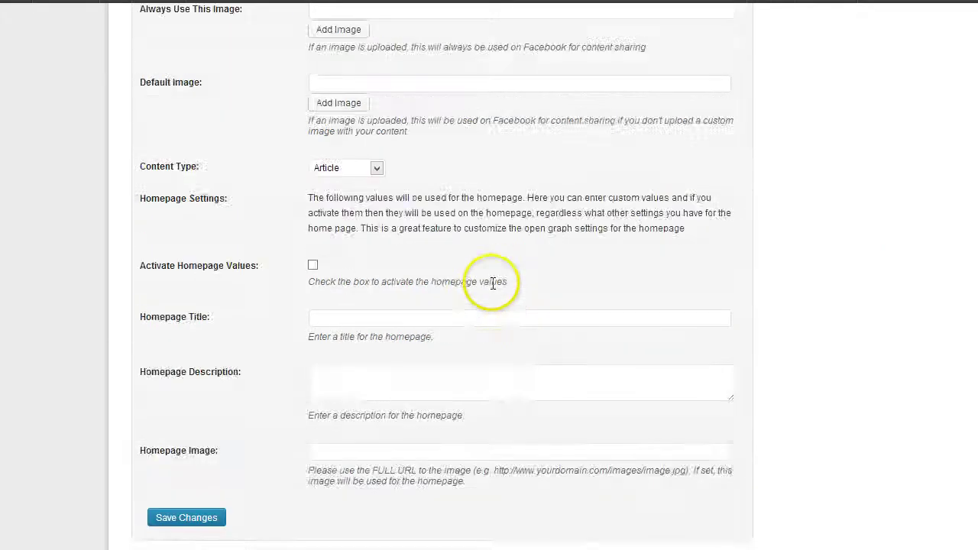
{"action": "scroll", "coordinate": [493, 284], "scroll_direction": "up", "scroll_amount": 3}
{"action": "mouse_move", "coordinate": [23, 206]}
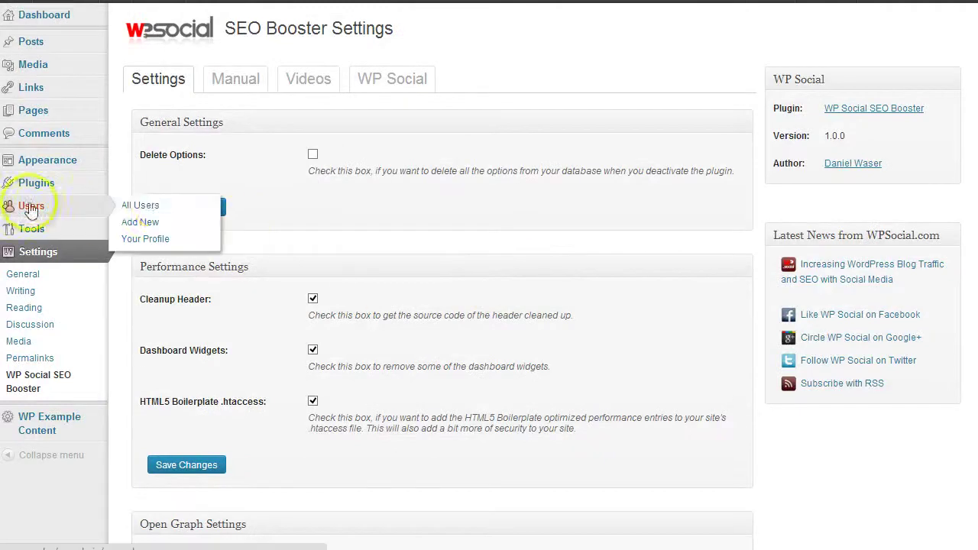
{"action": "left_click", "coordinate": [163, 208]}
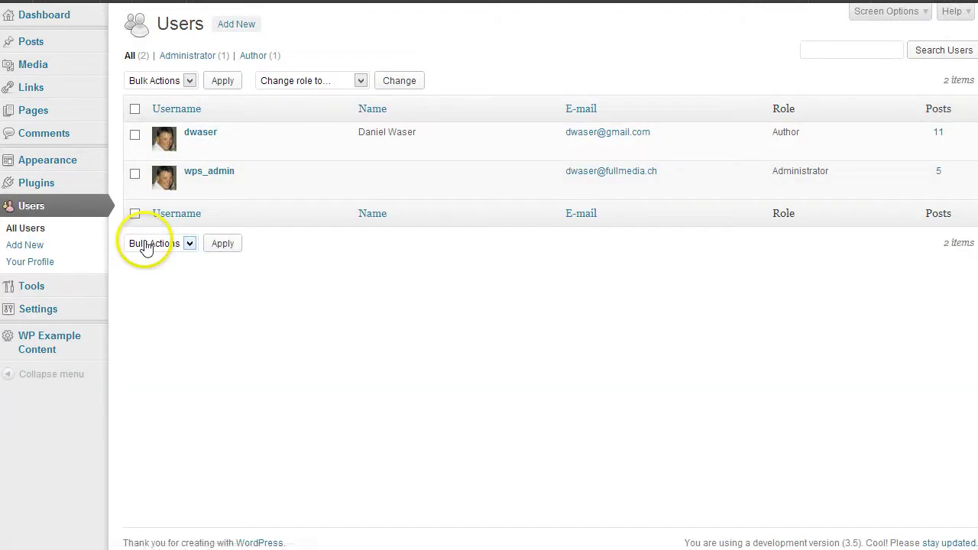
{"action": "mouse_move", "coordinate": [149, 136]}
{"action": "left_click", "coordinate": [191, 146]}
{"action": "scroll", "coordinate": [702, 363], "scroll_direction": "down", "scroll_amount": 4}
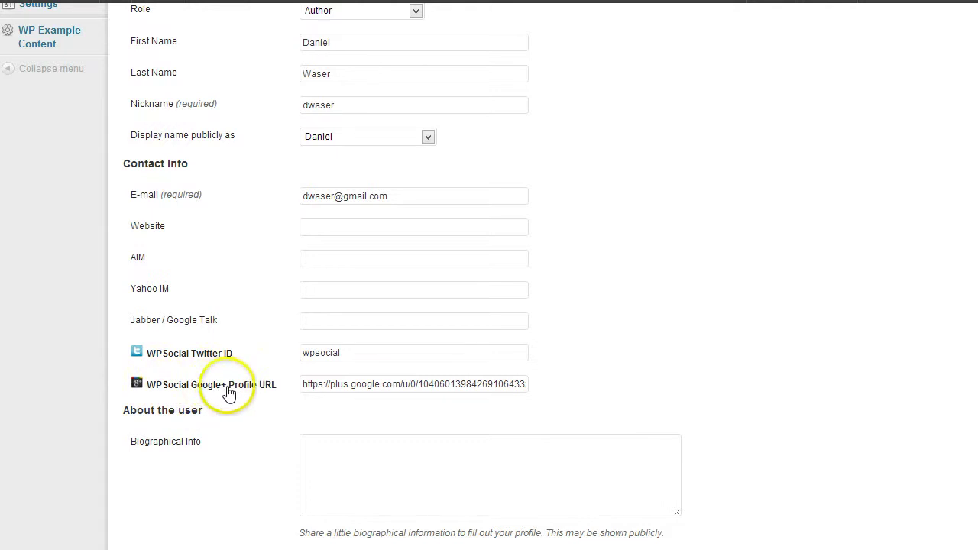
Step: Replace the user's WPSocial Google+ Profile URL with the address of the Google+ posts page and update the user
{"action": "left_click_drag", "start_coordinate": [307, 383], "coordinate": [590, 383]}
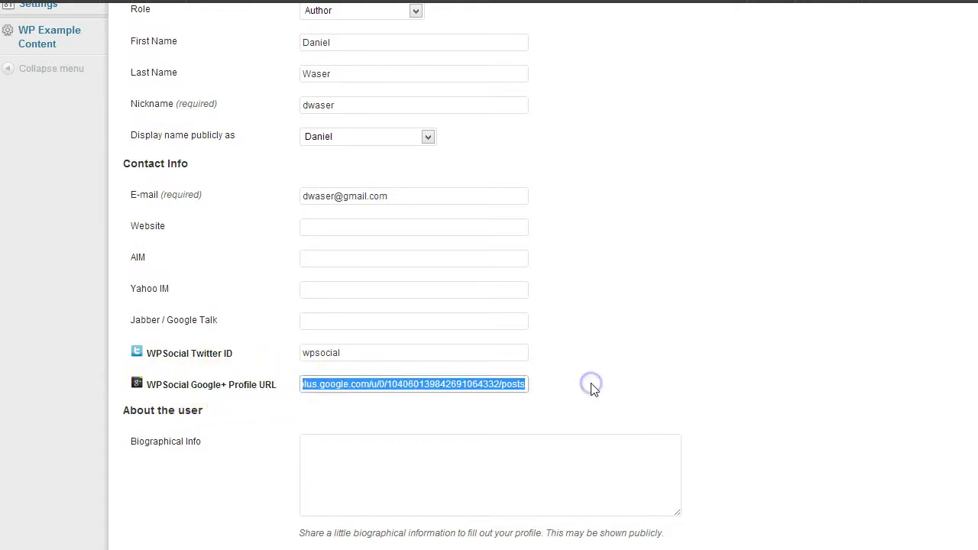
{"action": "key", "text": "ctrl+v"}
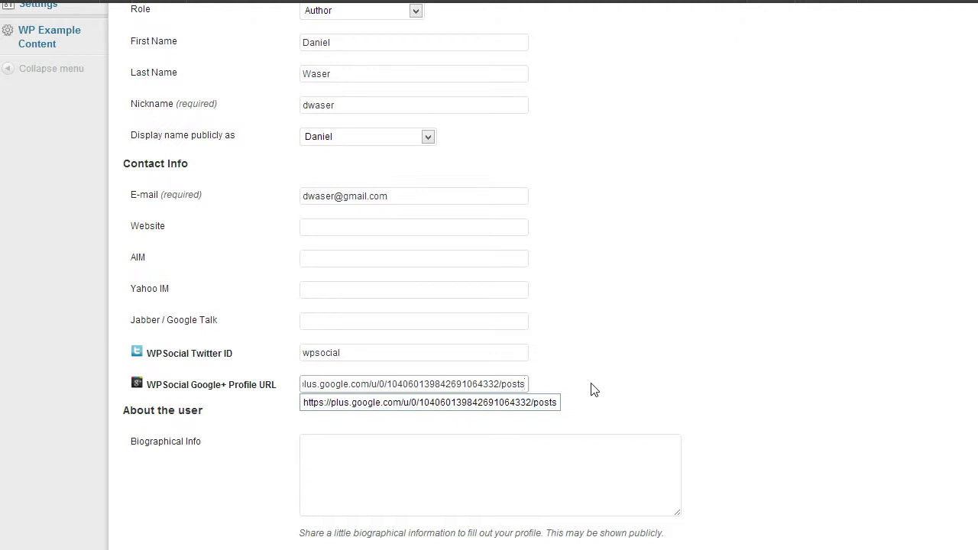
{"action": "left_click", "coordinate": [591, 389]}
{"action": "scroll", "coordinate": [618, 409], "scroll_direction": "down", "scroll_amount": 2}
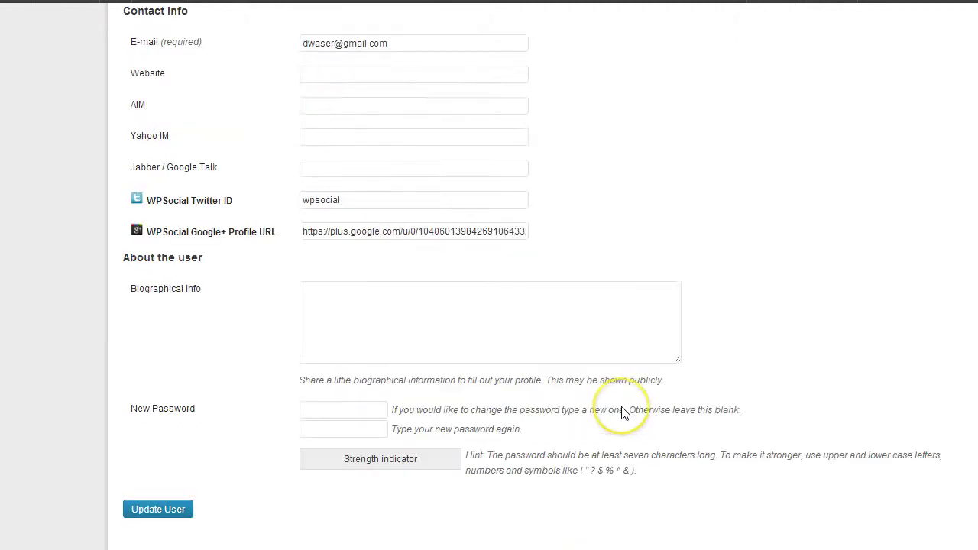
{"action": "left_click", "coordinate": [163, 504]}
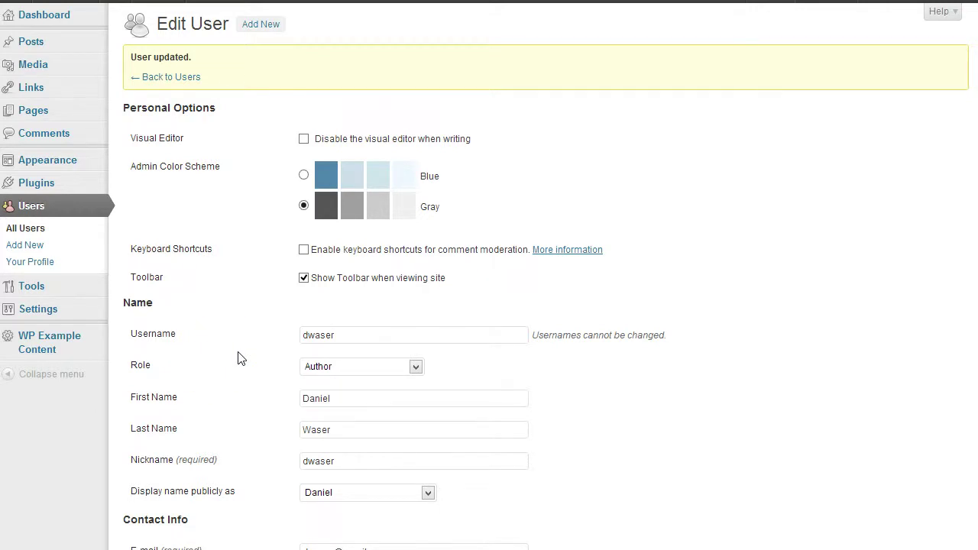
Step: Open the WP Social SEO Booster settings and review the Google Authorship section and its example listing in the plugin's manual
{"action": "mouse_move", "coordinate": [66, 313]}
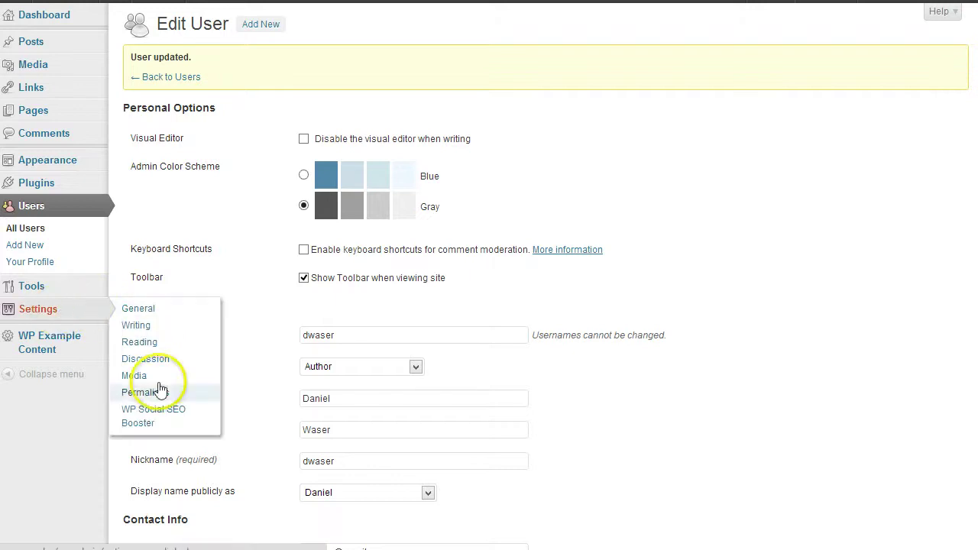
{"action": "left_click", "coordinate": [156, 418]}
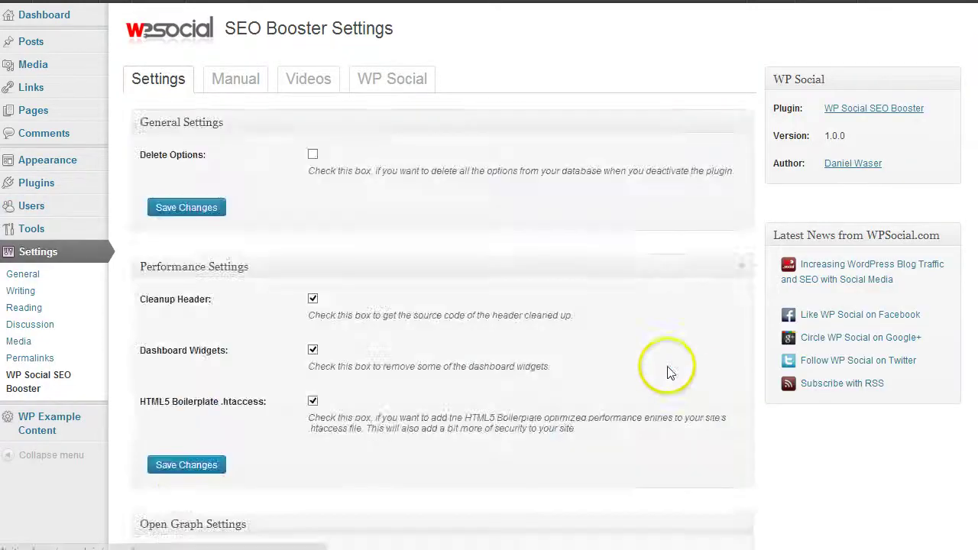
{"action": "left_click", "coordinate": [236, 82]}
{"action": "scroll", "coordinate": [414, 218], "scroll_direction": "down", "scroll_amount": 15}
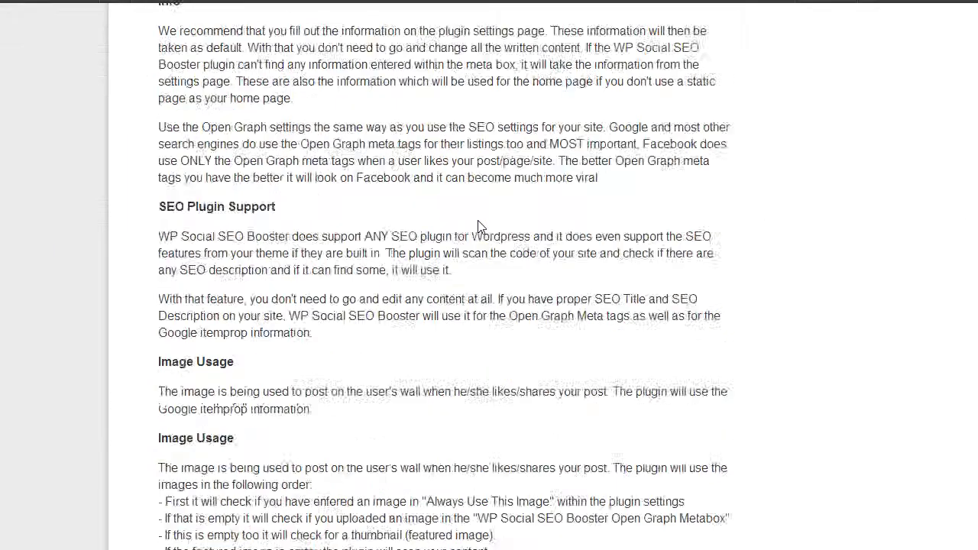
{"action": "scroll", "coordinate": [479, 227], "scroll_direction": "down", "scroll_amount": 3}
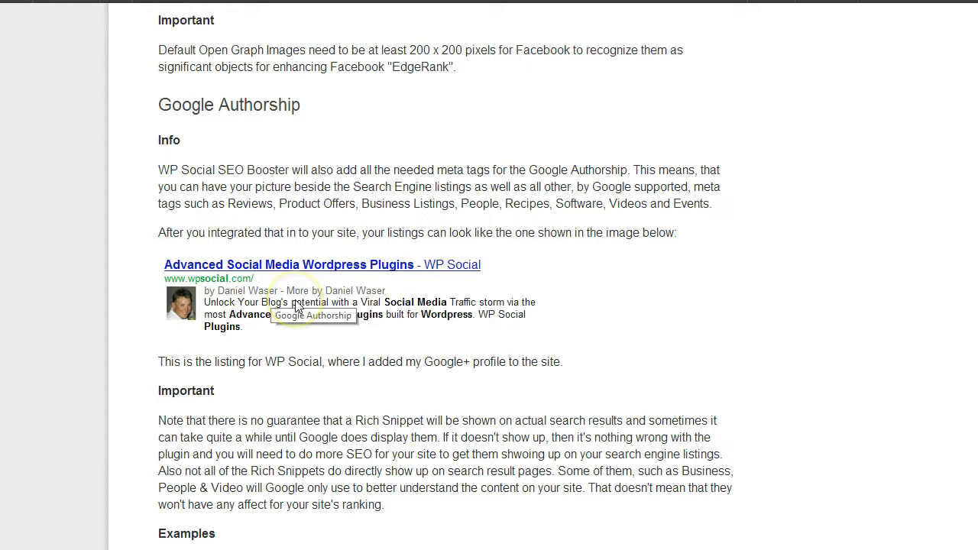
{"action": "scroll", "coordinate": [573, 300], "scroll_direction": "up", "scroll_amount": 10}
{"action": "scroll", "coordinate": [573, 300], "scroll_direction": "up", "scroll_amount": 4}
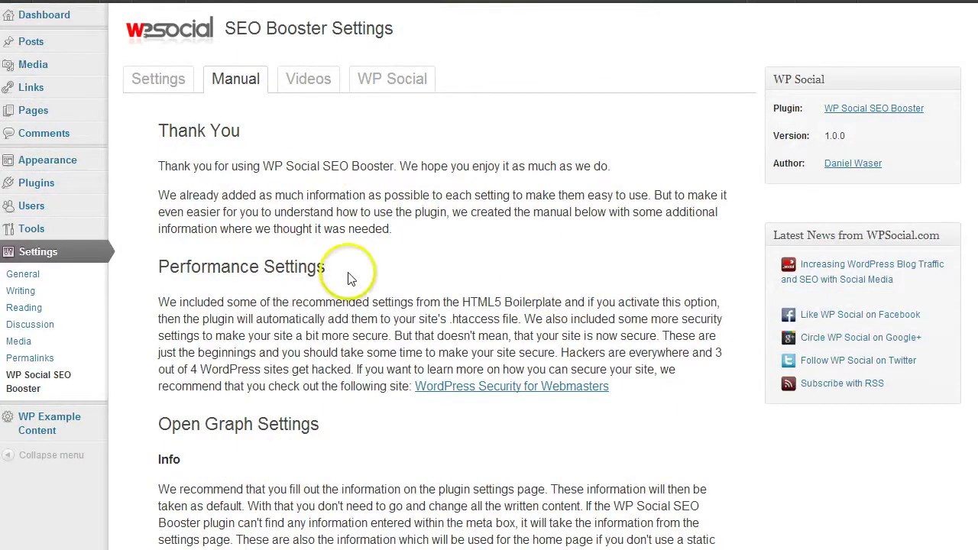
Step: In the plugin's Google Authorship Markup Settings, choose the Author-role user as Homepage Author and save the changes
{"action": "left_click", "coordinate": [162, 82]}
{"action": "scroll", "coordinate": [481, 320], "scroll_direction": "down", "scroll_amount": 4}
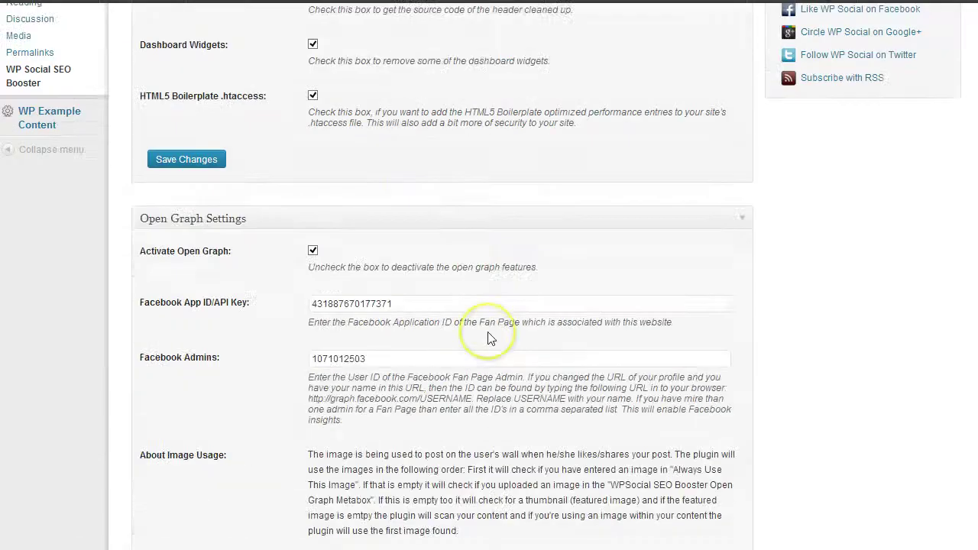
{"action": "scroll", "coordinate": [491, 338], "scroll_direction": "down", "scroll_amount": 10}
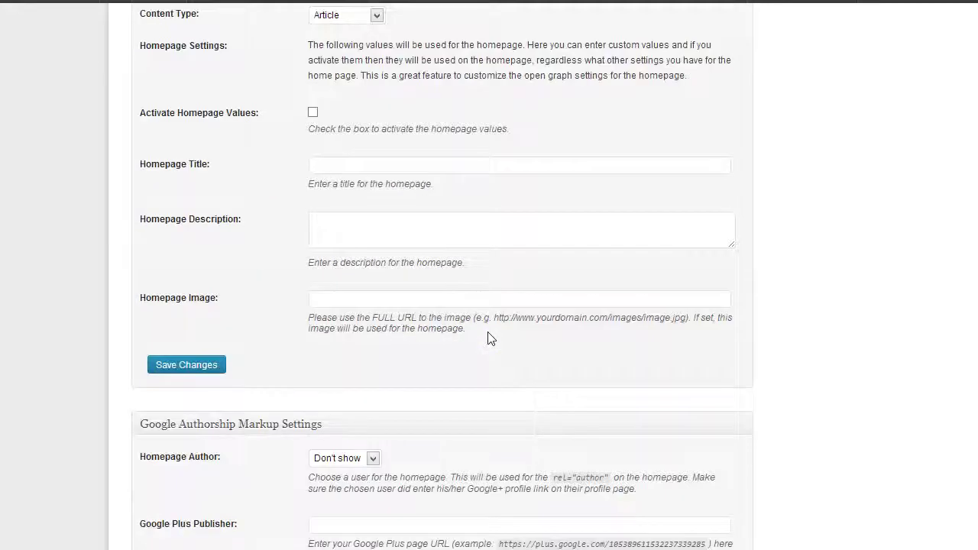
{"action": "scroll", "coordinate": [491, 338], "scroll_direction": "down", "scroll_amount": 1}
{"action": "scroll", "coordinate": [491, 338], "scroll_direction": "down", "scroll_amount": 1}
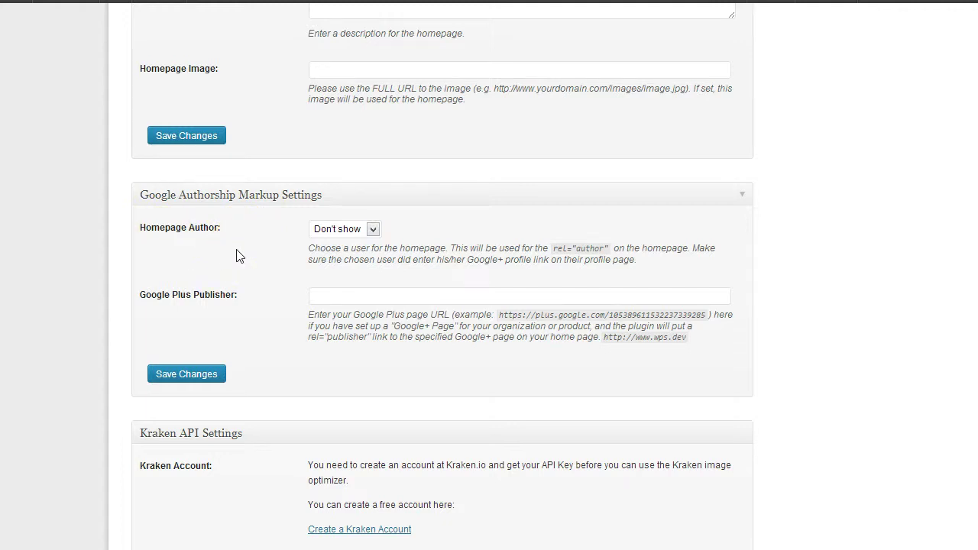
{"action": "left_click", "coordinate": [371, 230]}
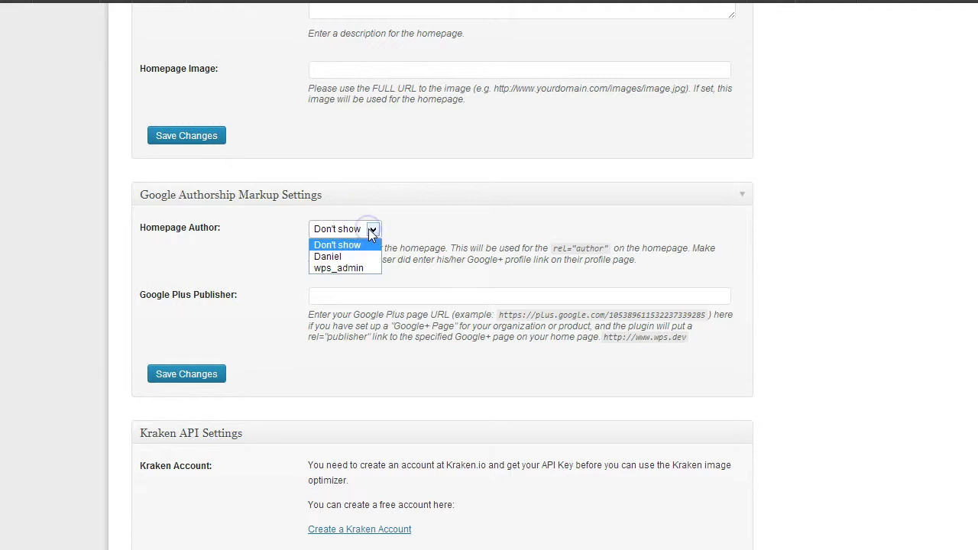
{"action": "left_click", "coordinate": [345, 257]}
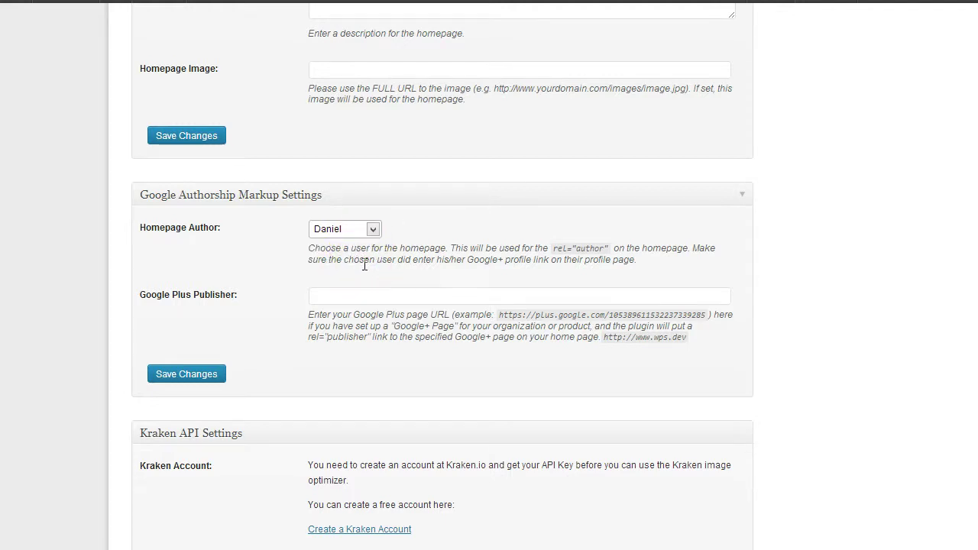
{"action": "left_click", "coordinate": [192, 373]}
{"action": "left_click", "coordinate": [203, 378]}
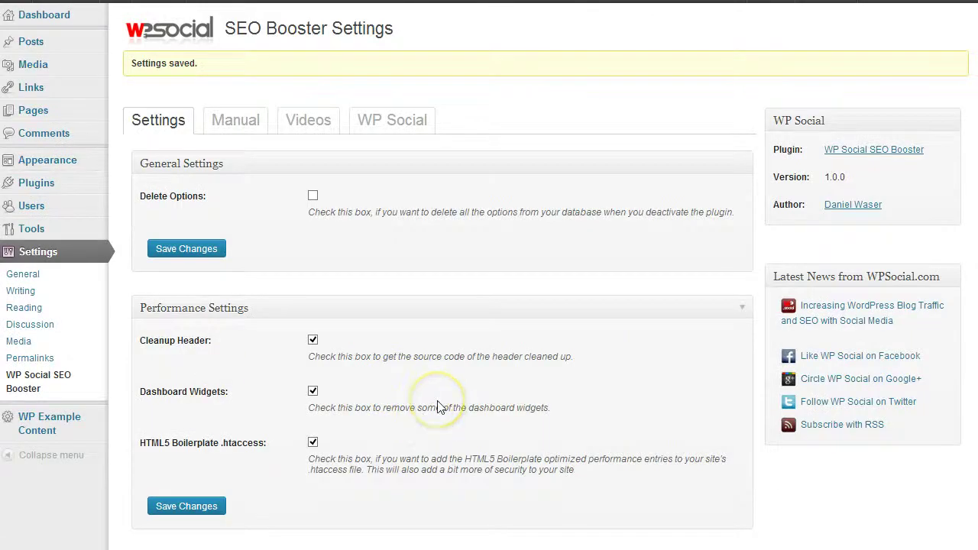
Step: Check the saved Homepage Author and the Google Plus Publisher field in the Google Authorship Markup Settings
{"action": "scroll", "coordinate": [432, 399], "scroll_direction": "down", "scroll_amount": 5}
{"action": "scroll", "coordinate": [439, 406], "scroll_direction": "down", "scroll_amount": 15}
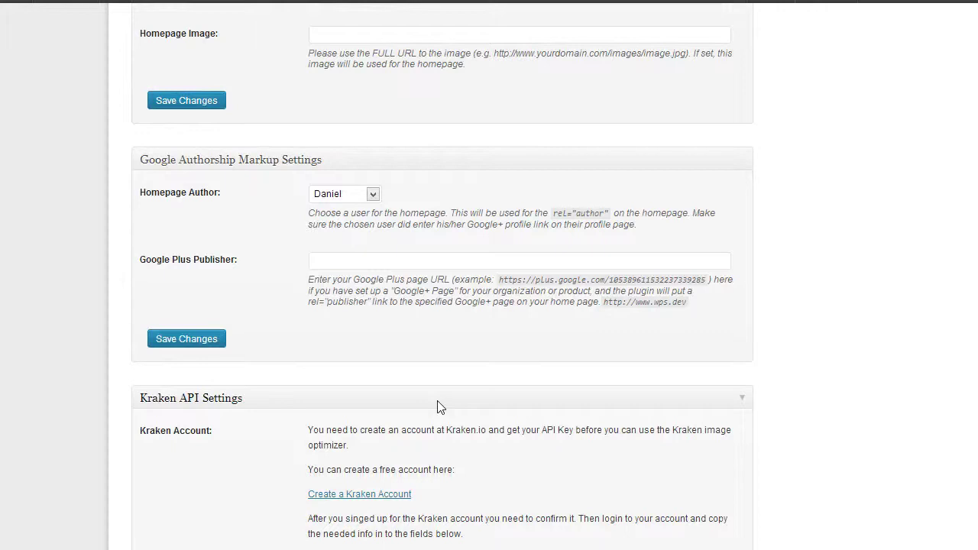
{"action": "left_click_drag", "start_coordinate": [443, 401], "coordinate": [447, 389]}
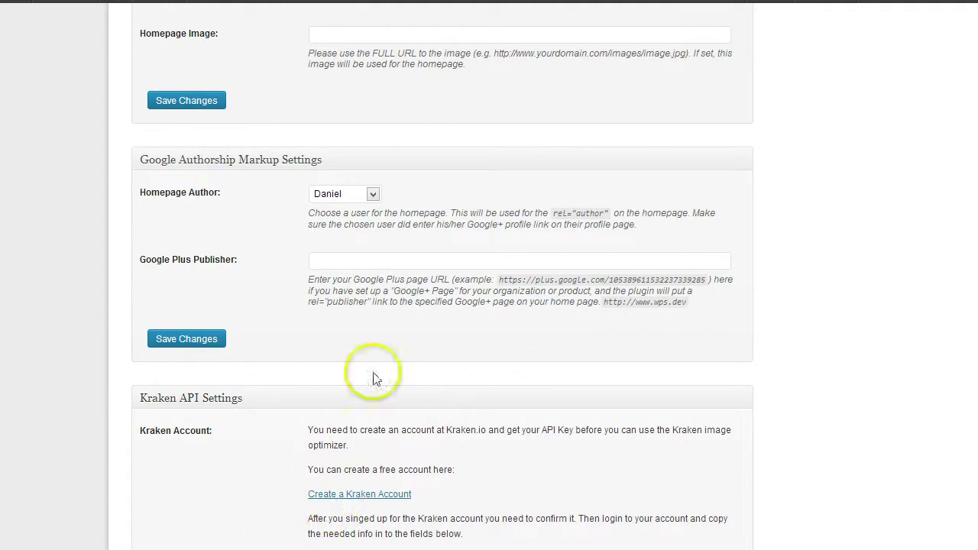